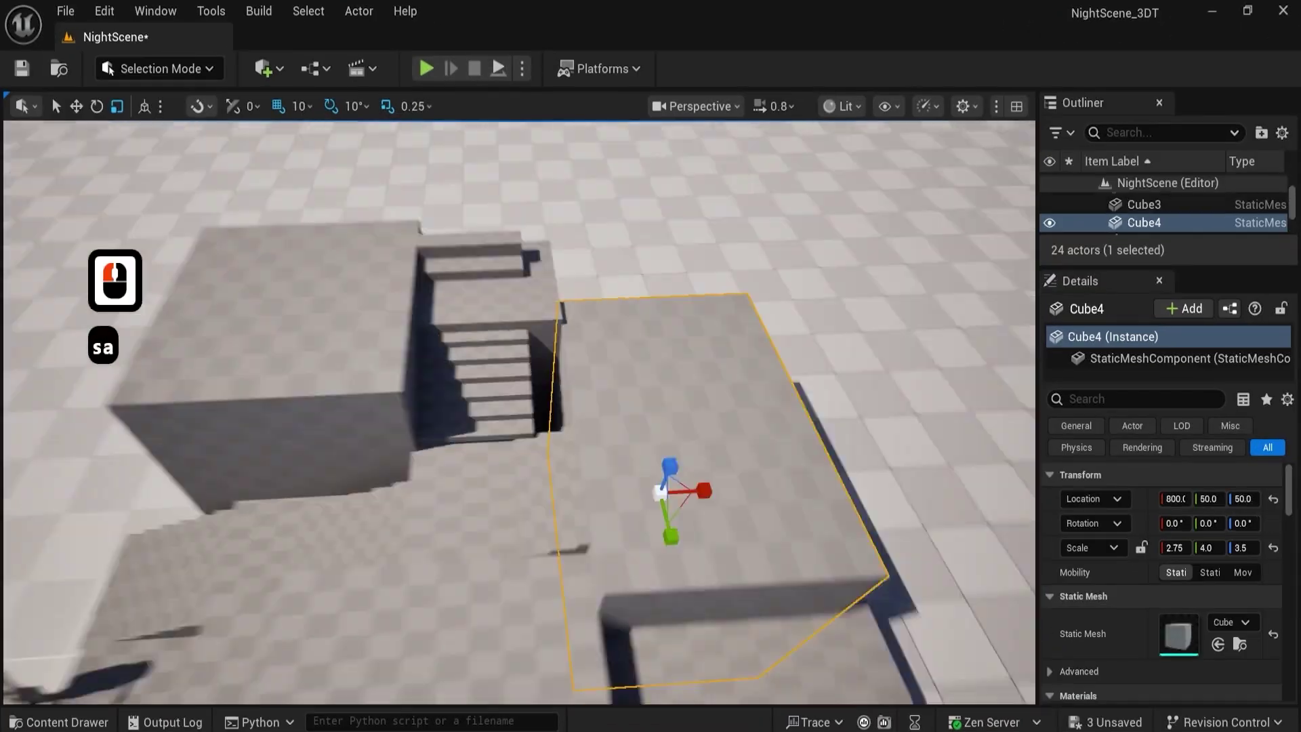
Narrow Cube10 to 0.5 on Y, shift it to close the gap, and flatten a terrain patch.
right_click_drag(515, 407, 474, 379)
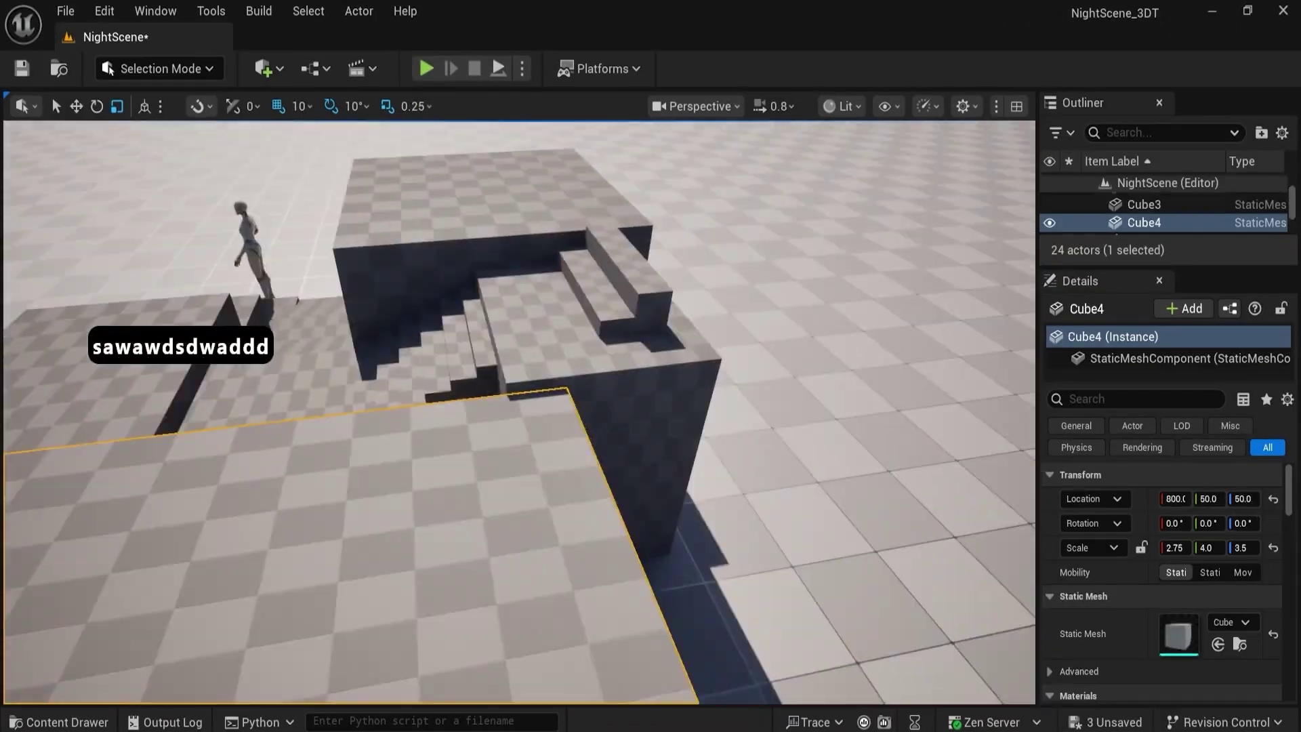
key("w")
key("e")
key("r")
left_click_drag(632, 360, 596, 355)
key("w")
left_click_drag(569, 347, 595, 351)
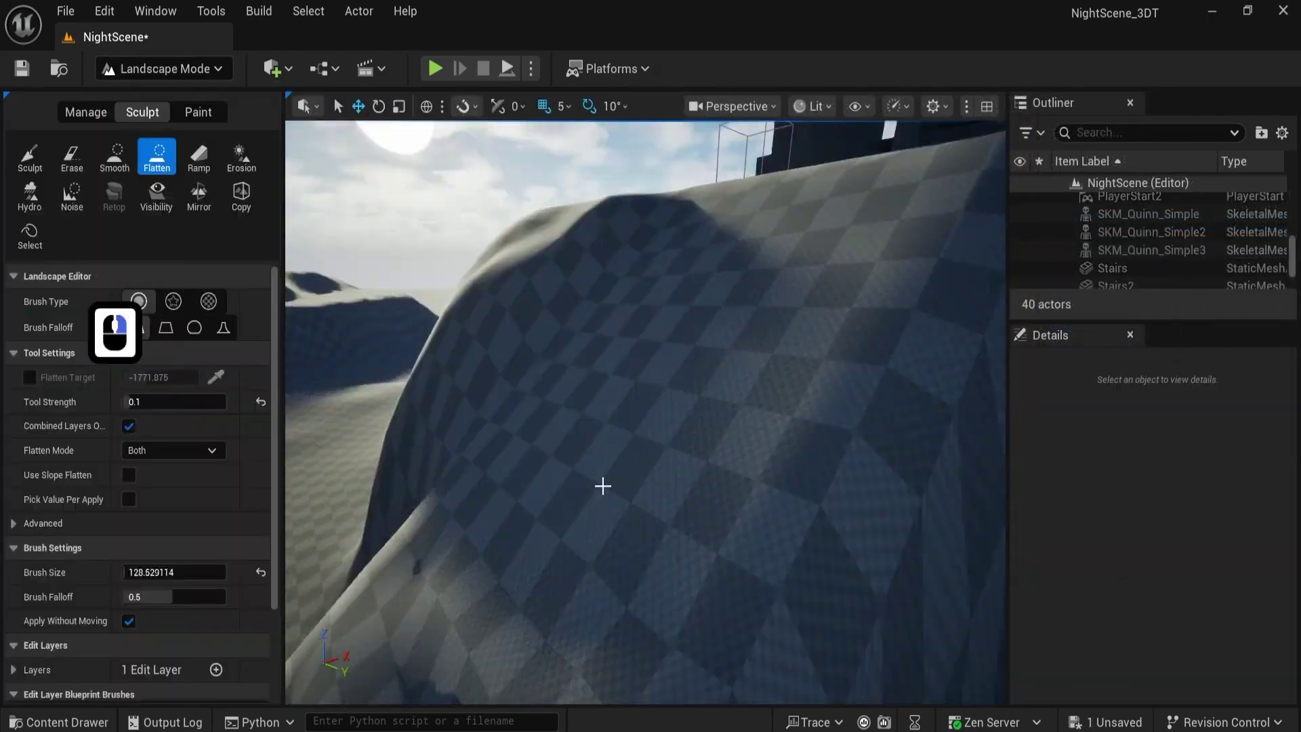
left_click(530, 437)
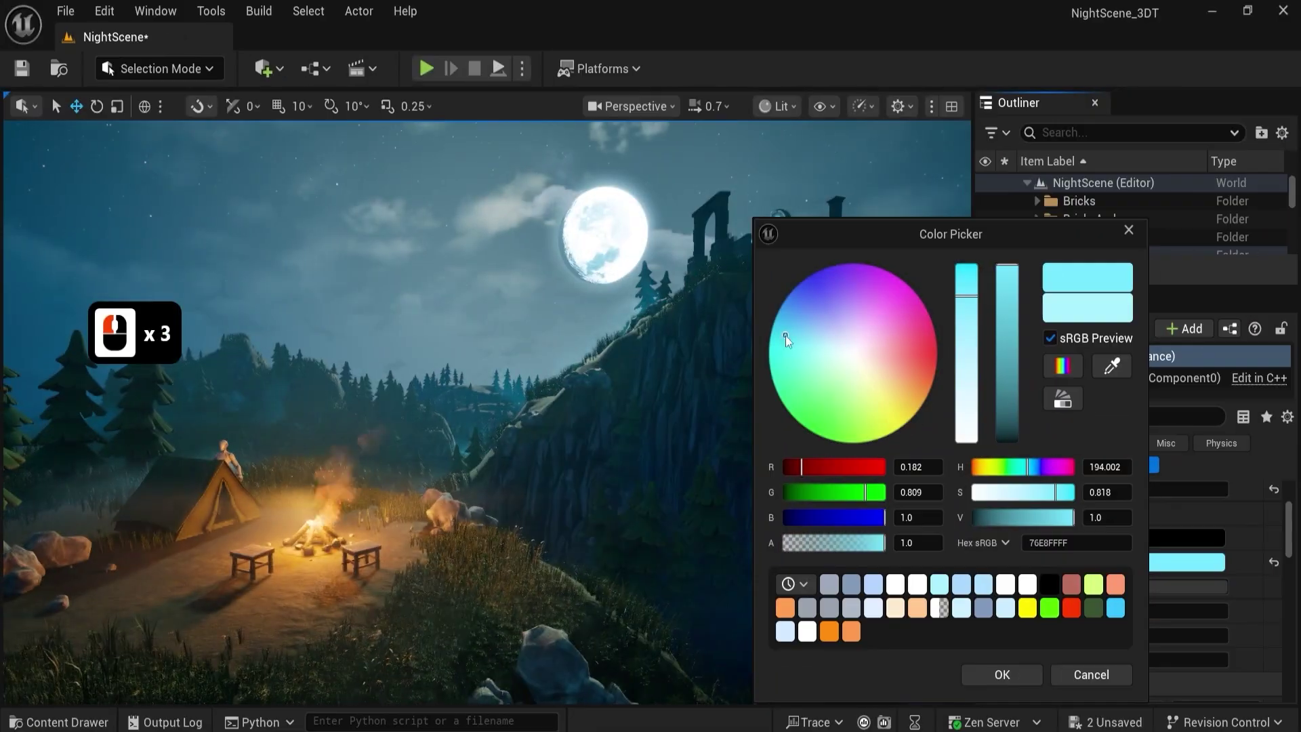
Lower the light cyan colour's V value from 2.0 to 1.5 in the Color Picker.
left_click_drag(1073, 518, 1053, 539)
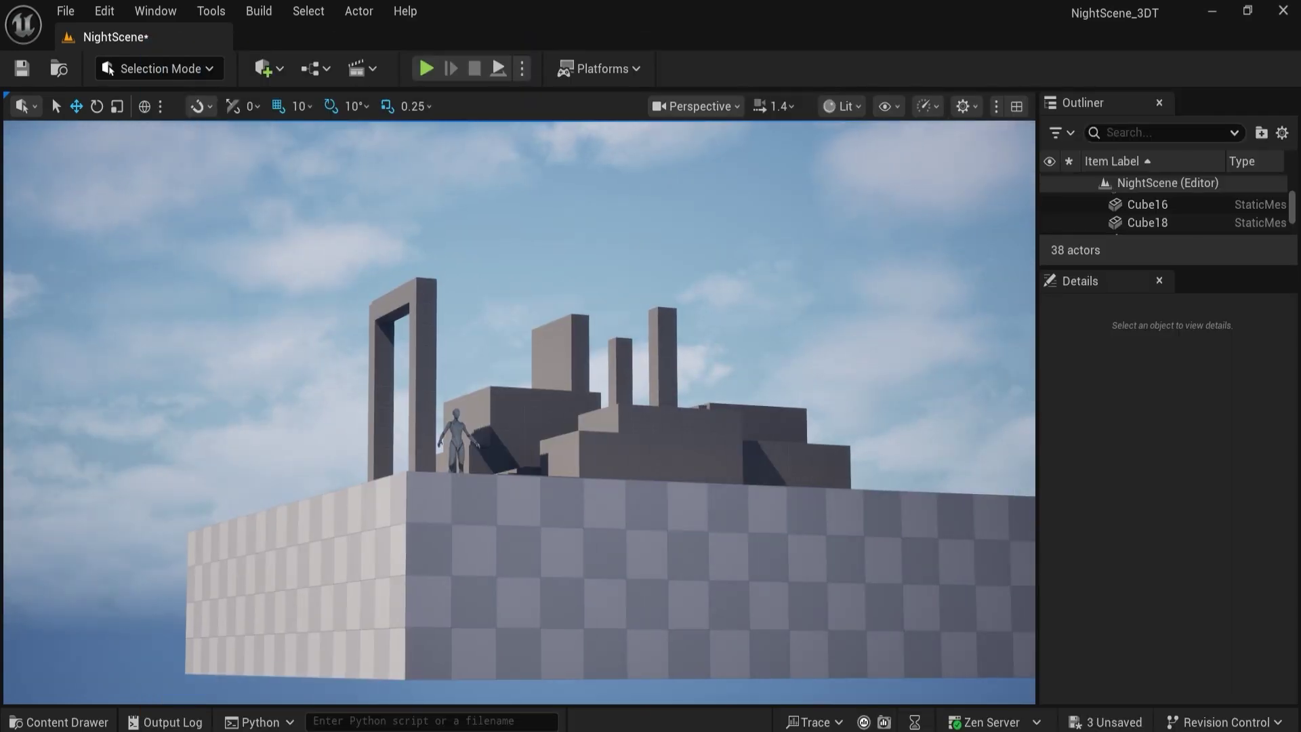
Place a RemapValueRange node in the landscape material and delete the leftover small node.
key("w")
key("e")
key("a")
key("a")
key("w")
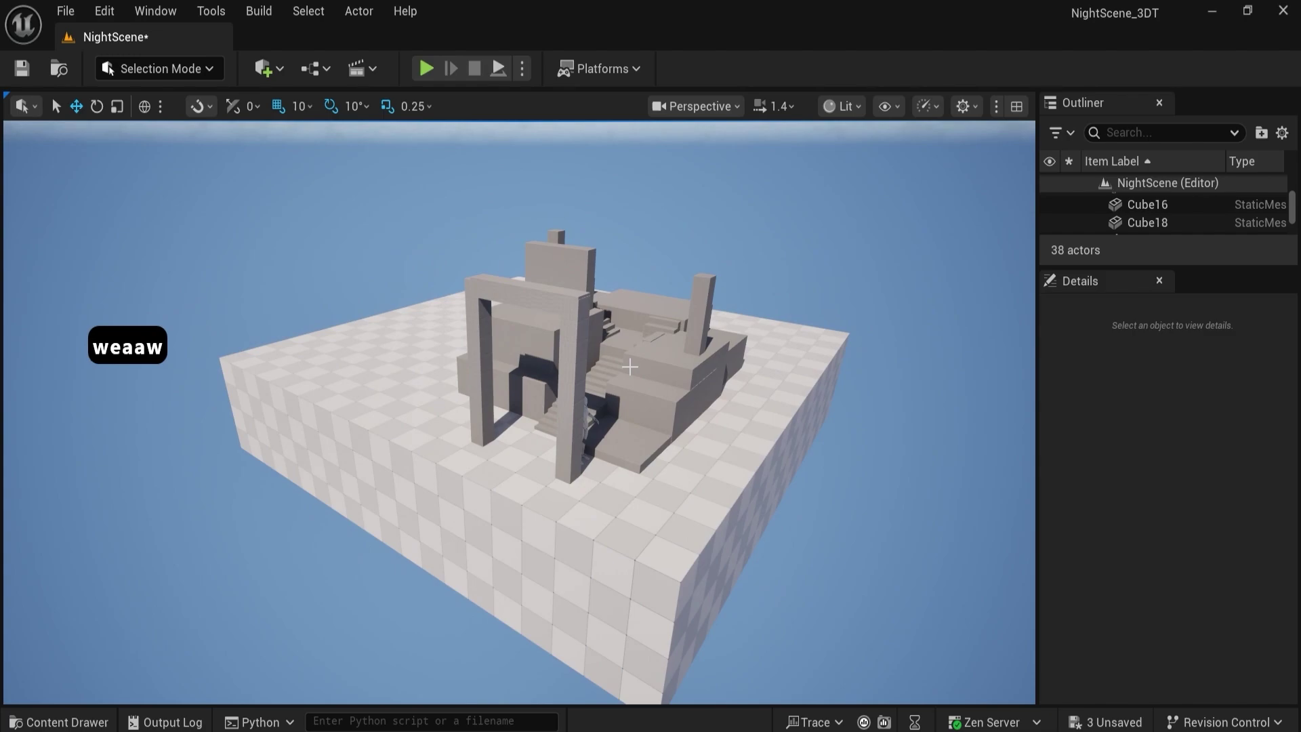
key("d")
key("w")
key("d")
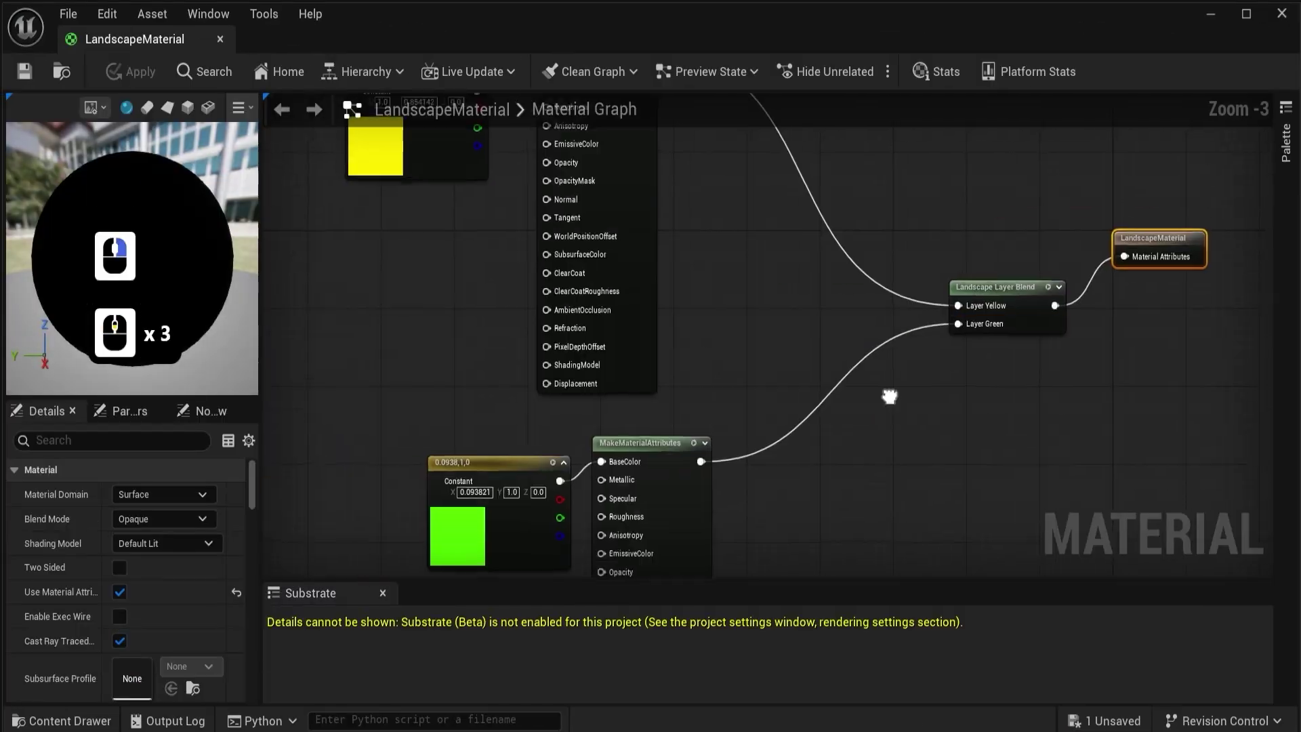
scroll(594, 379, "down", 3)
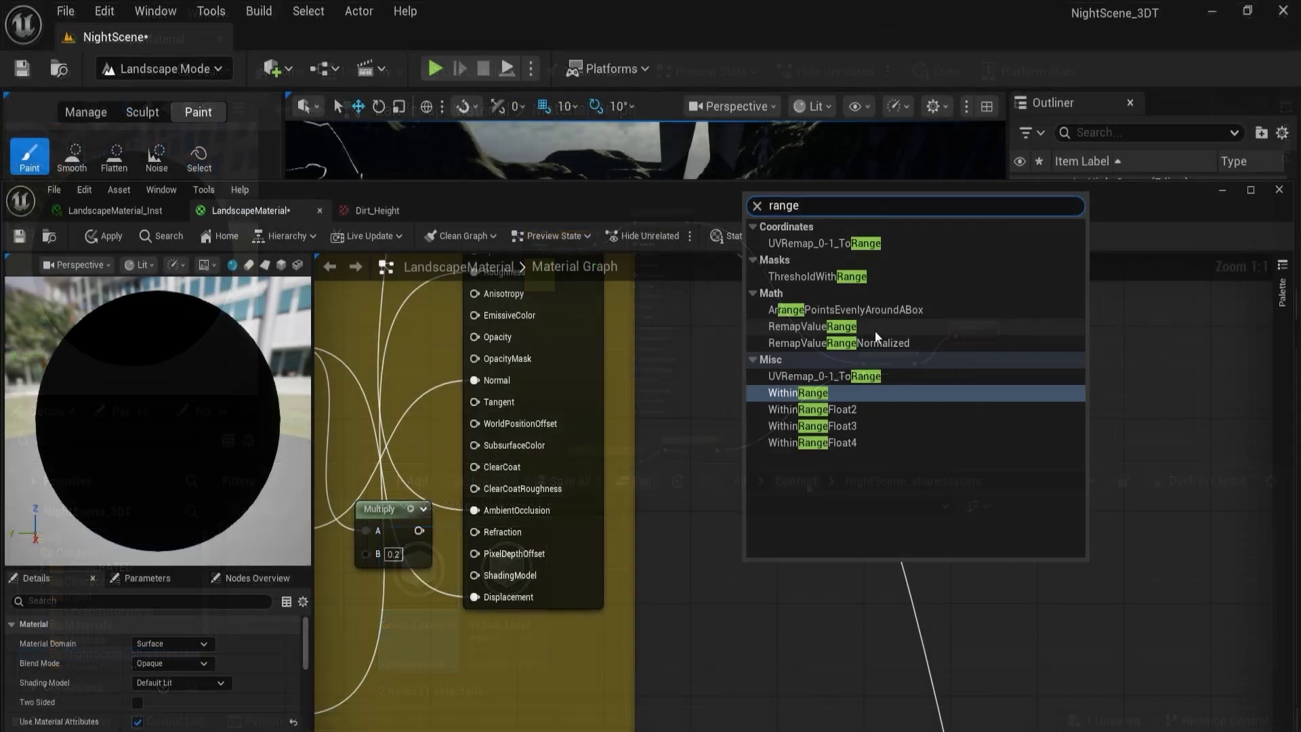
left_click(705, 386)
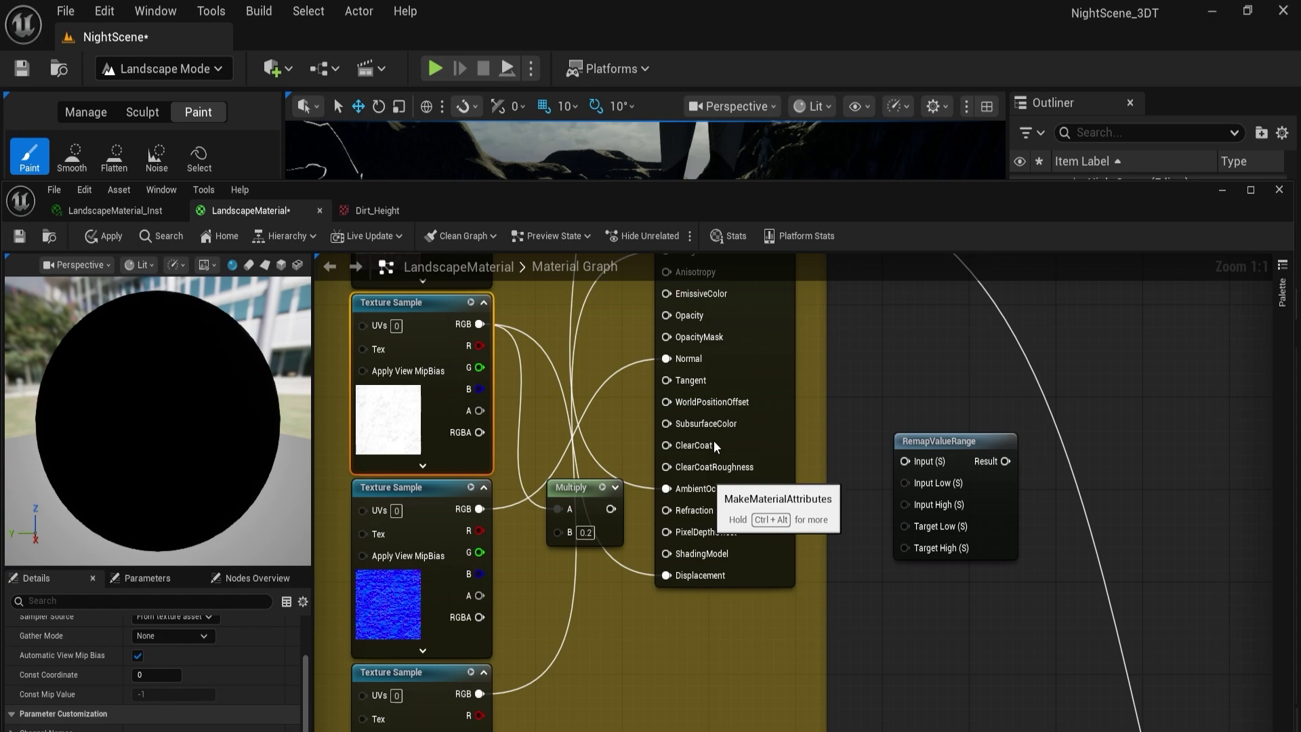
key("Delete")
right_click_drag(881, 430, 903, 455)
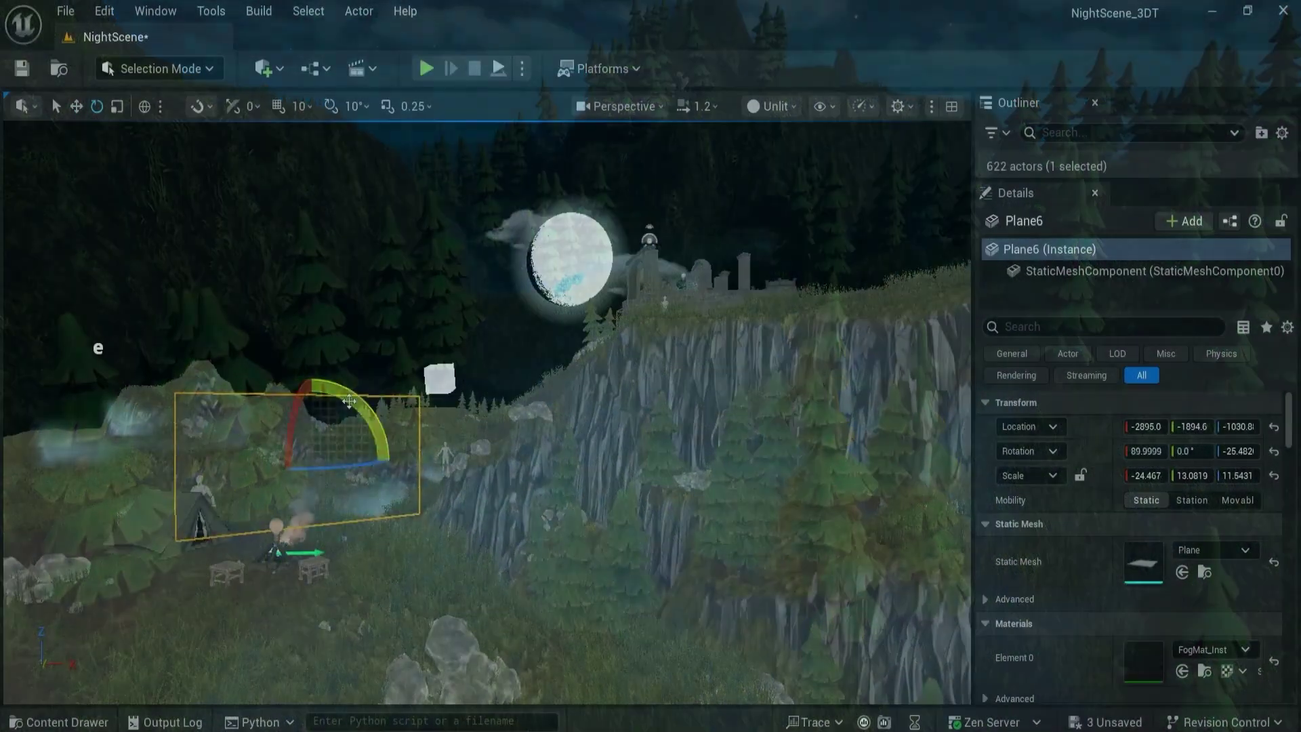
Aim the view at the fog plane over the cliffs, then return the viewport to Unlit shading.
key("w")
right_click_drag(452, 430, 197, 225)
key("s")
key("d")
key("a")
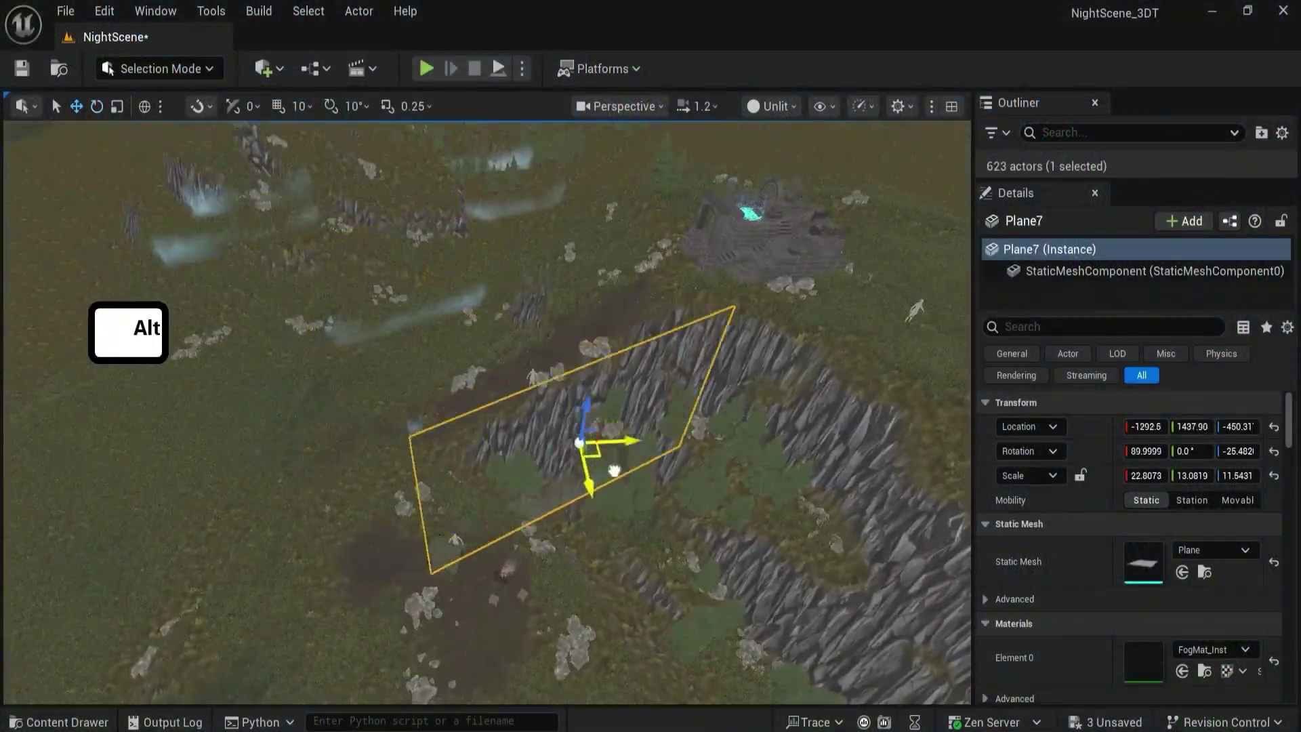
key("alt+4")
key("w")
right_click_drag(614, 470, 613, 470)
left_click(772, 107)
left_click(773, 178)
Fly in above the fog volume and look down on it over the cliffs.
key("a")
key("alt+3")
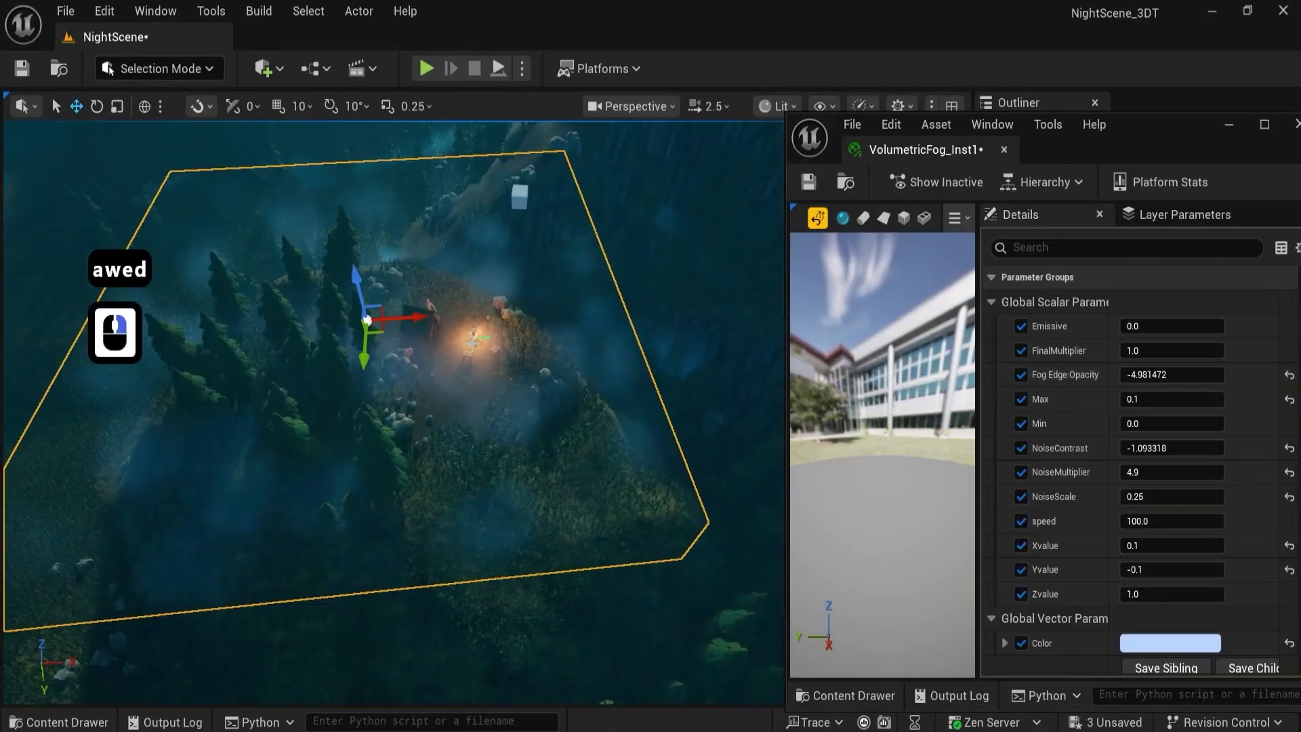
right_click_drag(424, 391, 488, 404)
key("w")
key("d")
key("e")
key("w")
left_click_drag(487, 404, 483, 359)
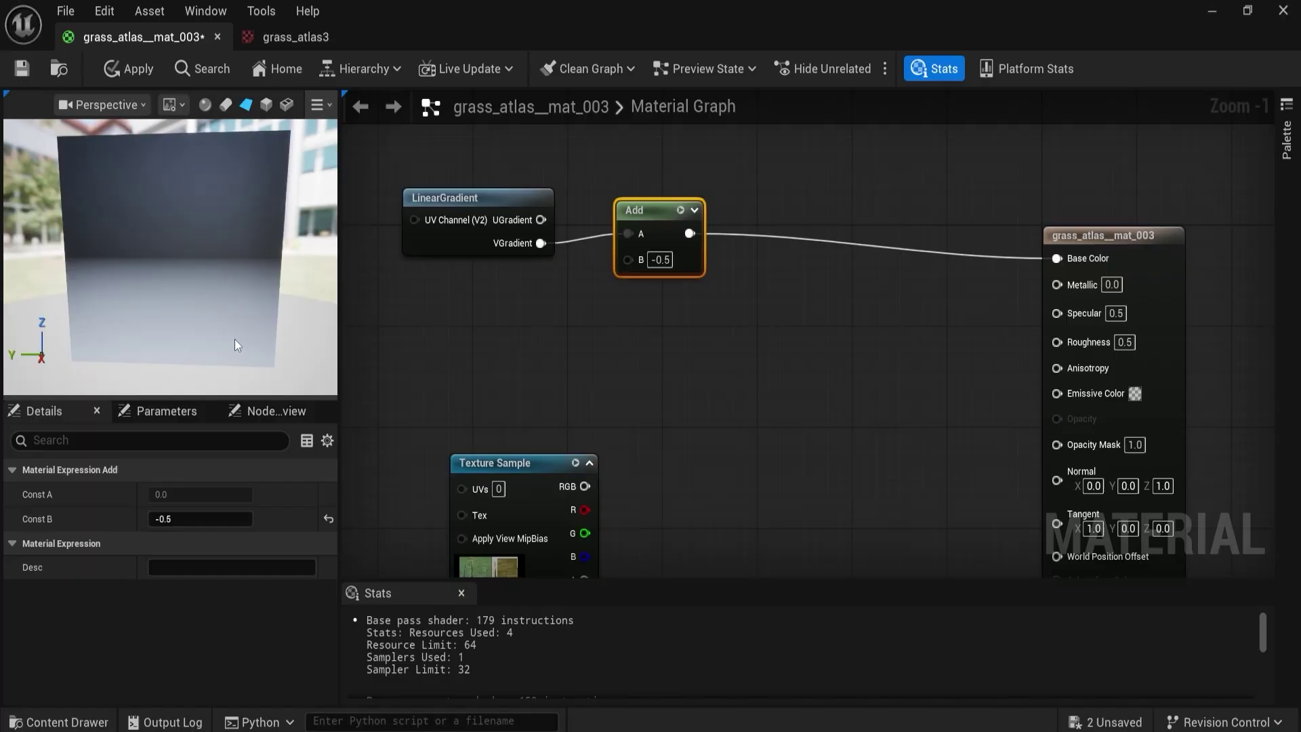
Wire a Multiply node from Add into Base Color, apply the grass material, and show Fountain's Particle Update modules.
left_click_drag(689, 233, 798, 221)
type("mul")
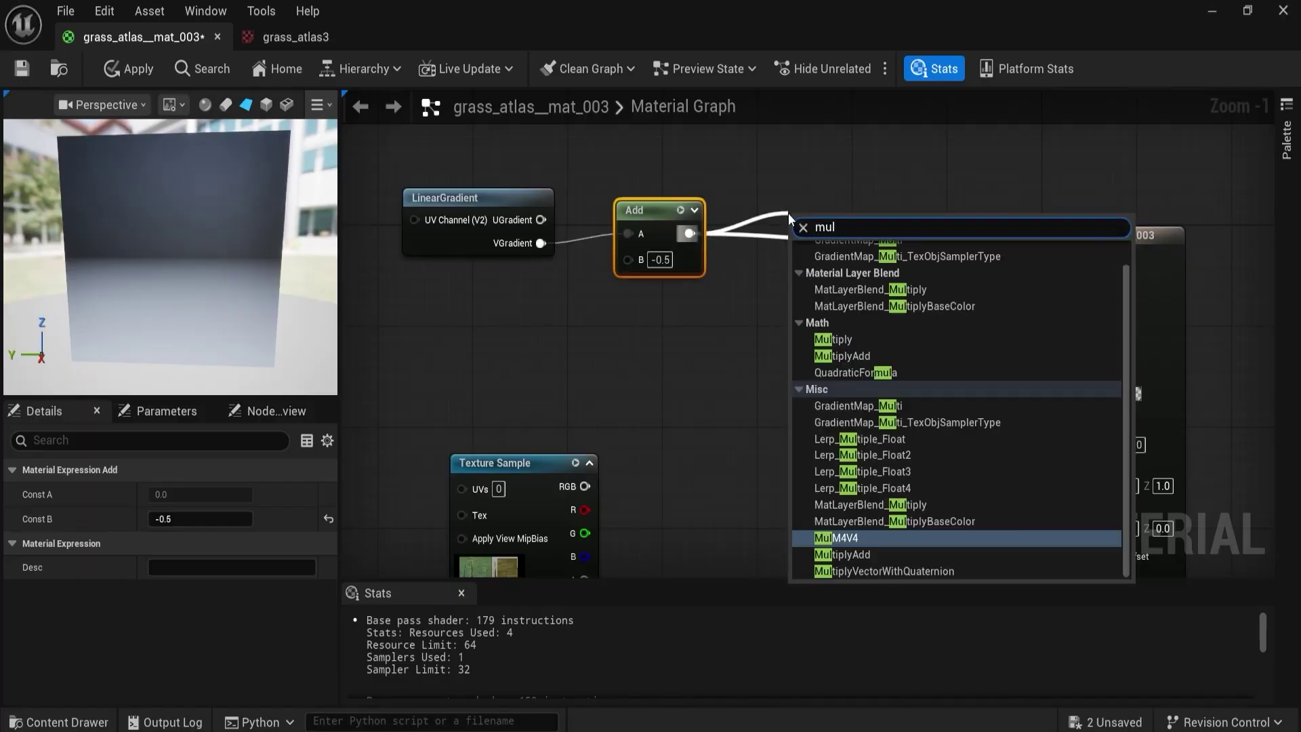
left_click_drag(855, 246, 999, 256)
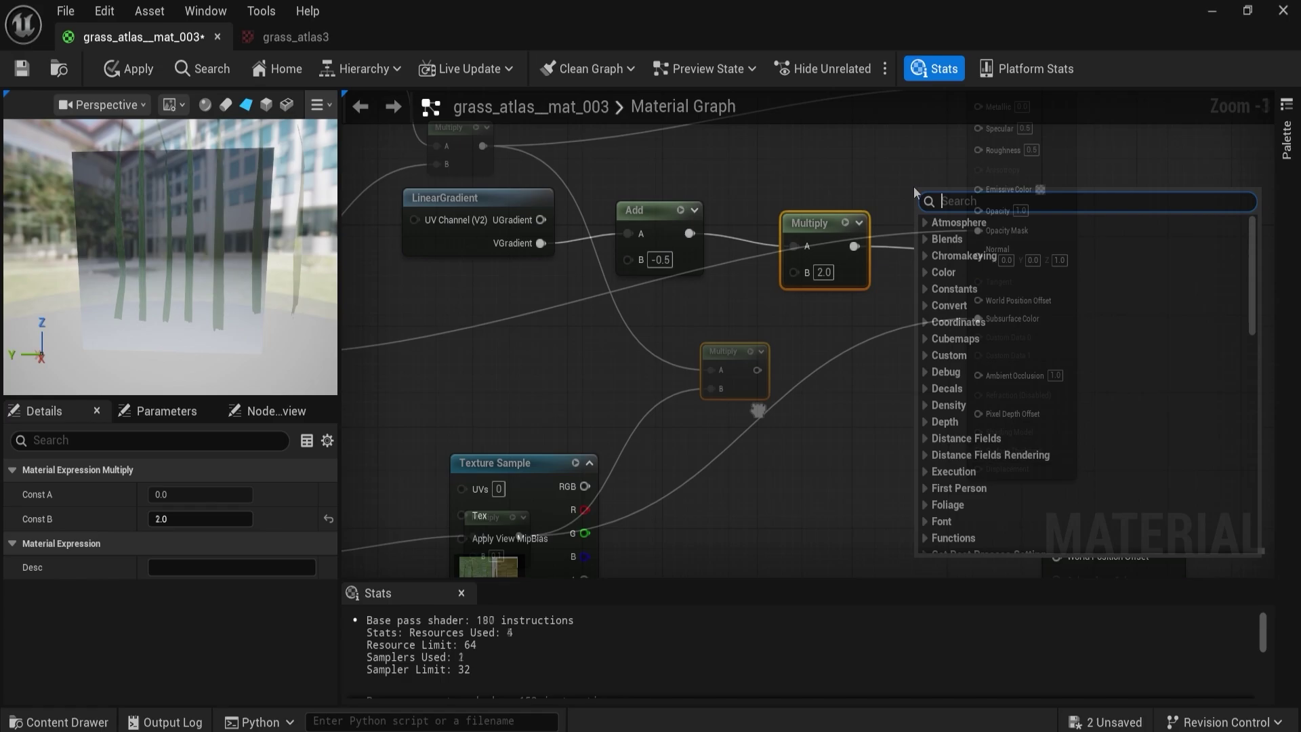
left_click(130, 68)
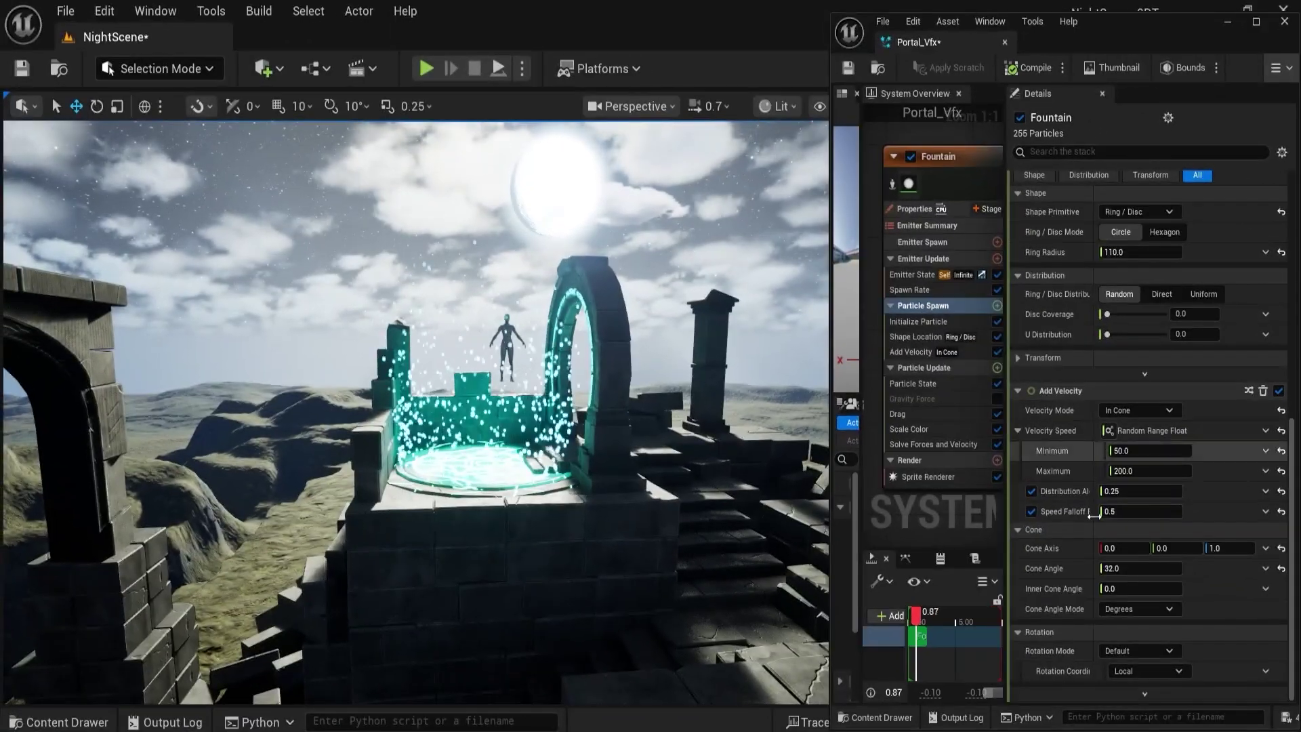
left_click(923, 367)
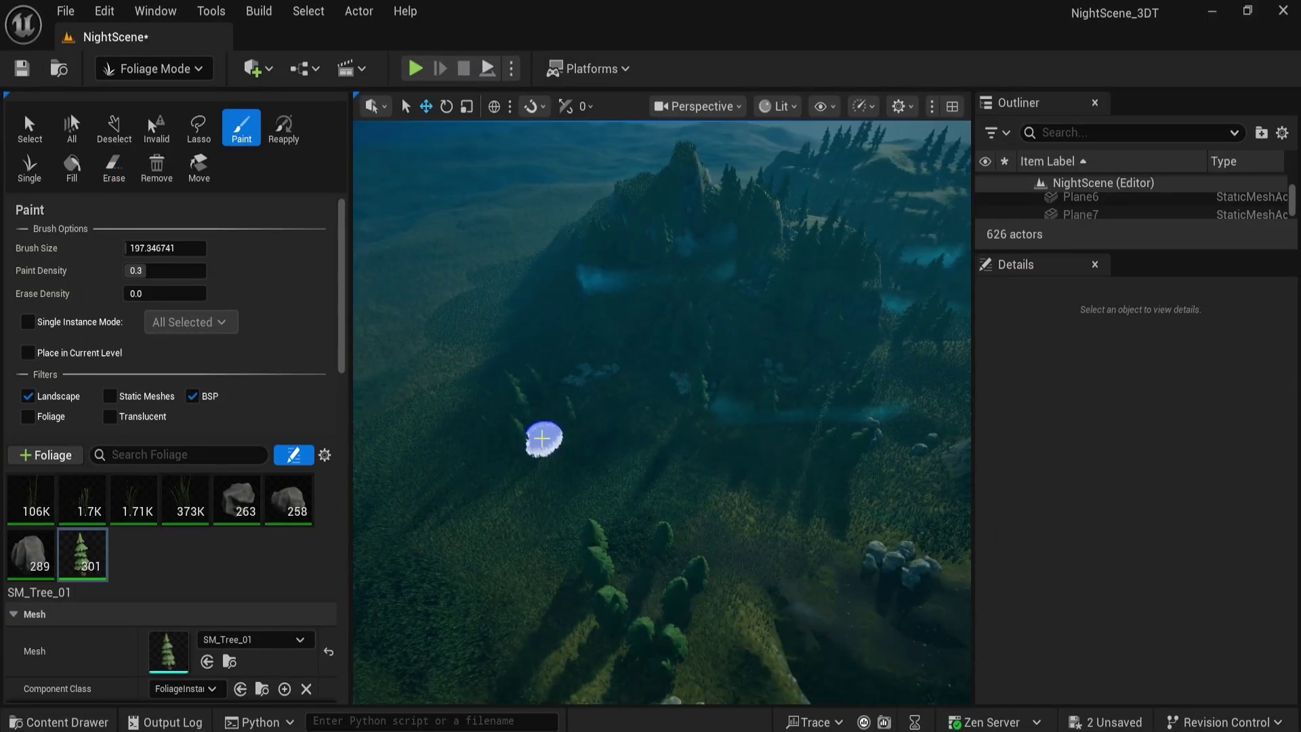
Alt-drag Cube23 above the forest to create the Cube24 copy.
right_click_drag(662, 413, 691, 397)
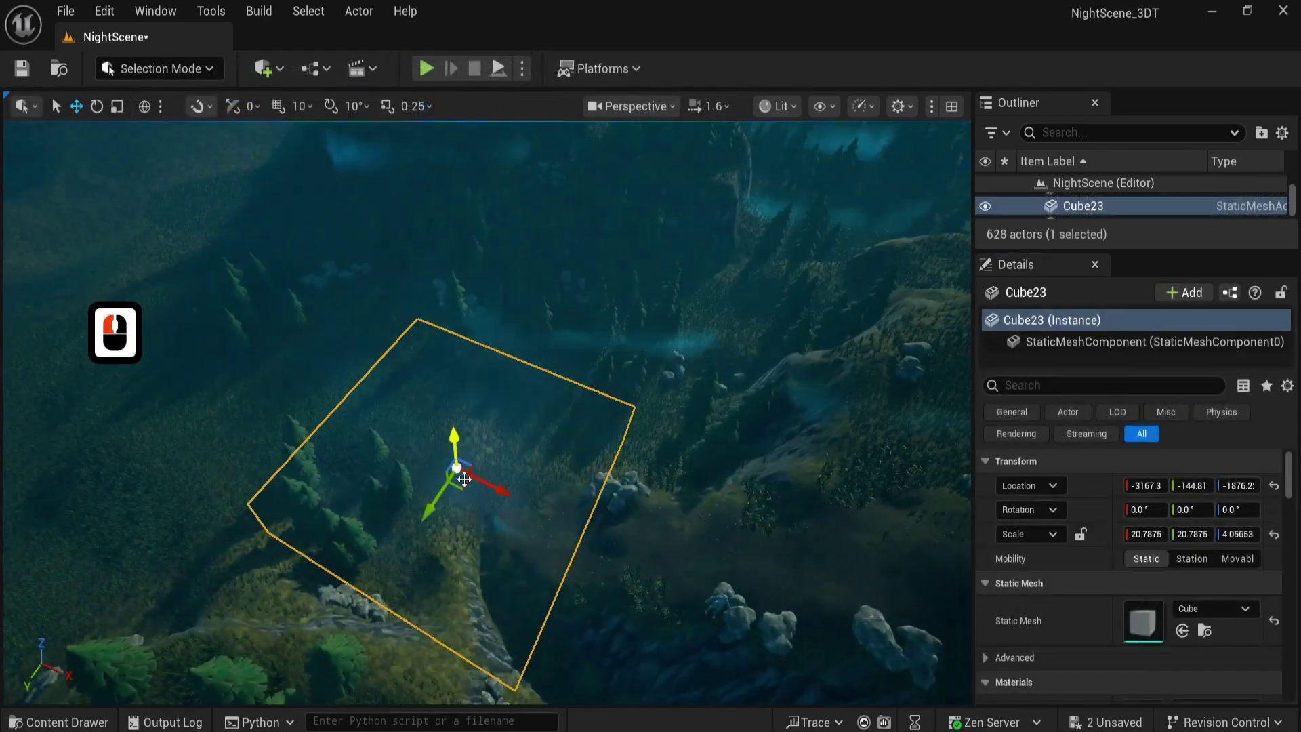
right_click_drag(596, 412, 596, 379)
key("w")
key("e")
key("a")
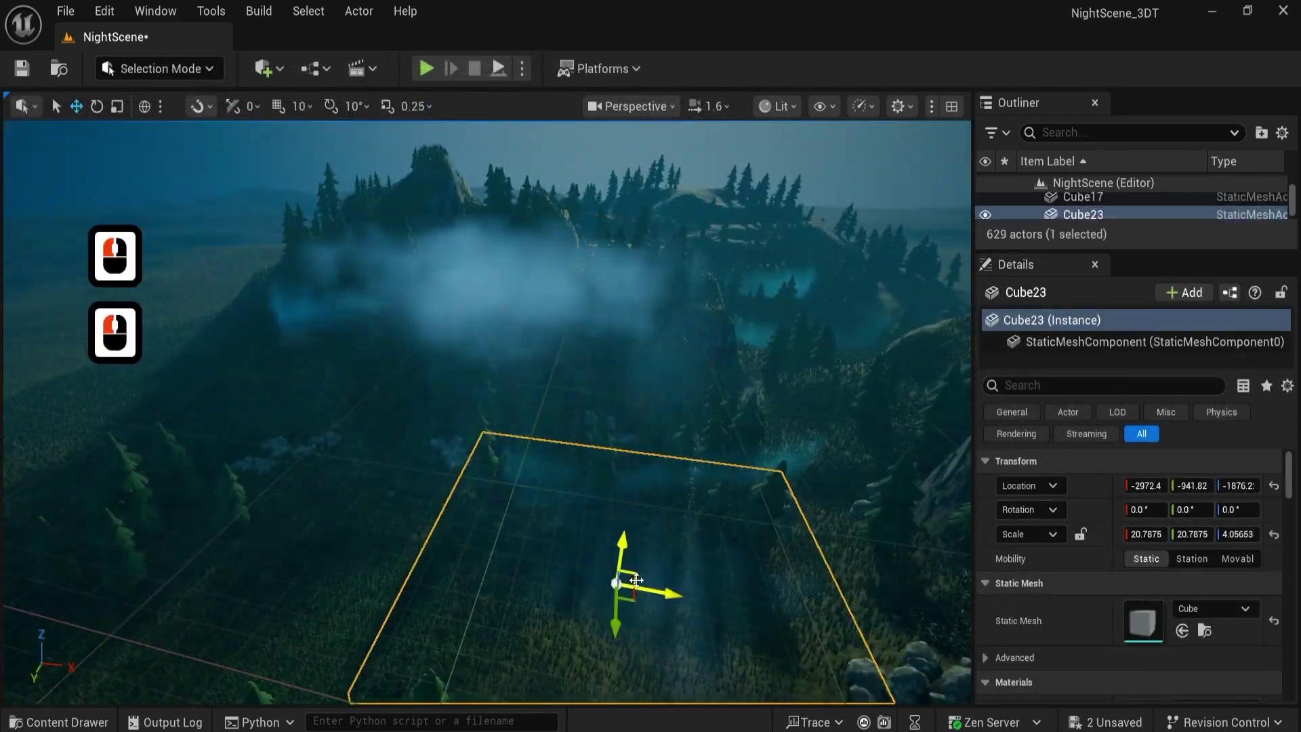
left_click_drag(635, 579, 384, 294, "alt")
Rotate Cube24 about 35.7 degrees and reposition it over the forest.
right_click_drag(384, 294, 641, 363)
key("e")
key("d")
key("d")
key("d")
key("d")
key("d")
key("d")
key("d")
right_click_drag(486, 412, 524, 378)
key("q")
key("q")
key("q")
key("q")
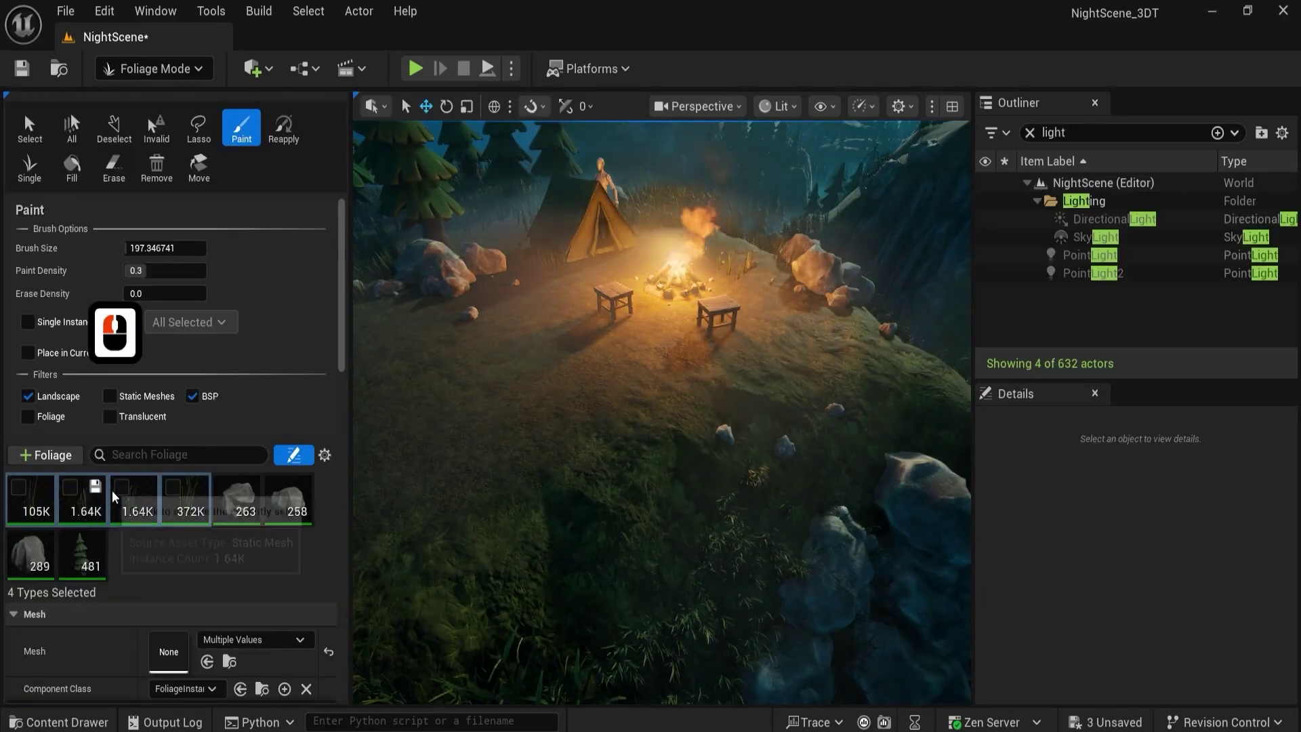
Undo PointLight2's source radius change and its raised intensity.
scroll(595, 436, "up", 20)
scroll(169, 407, "down", 11, "shift")
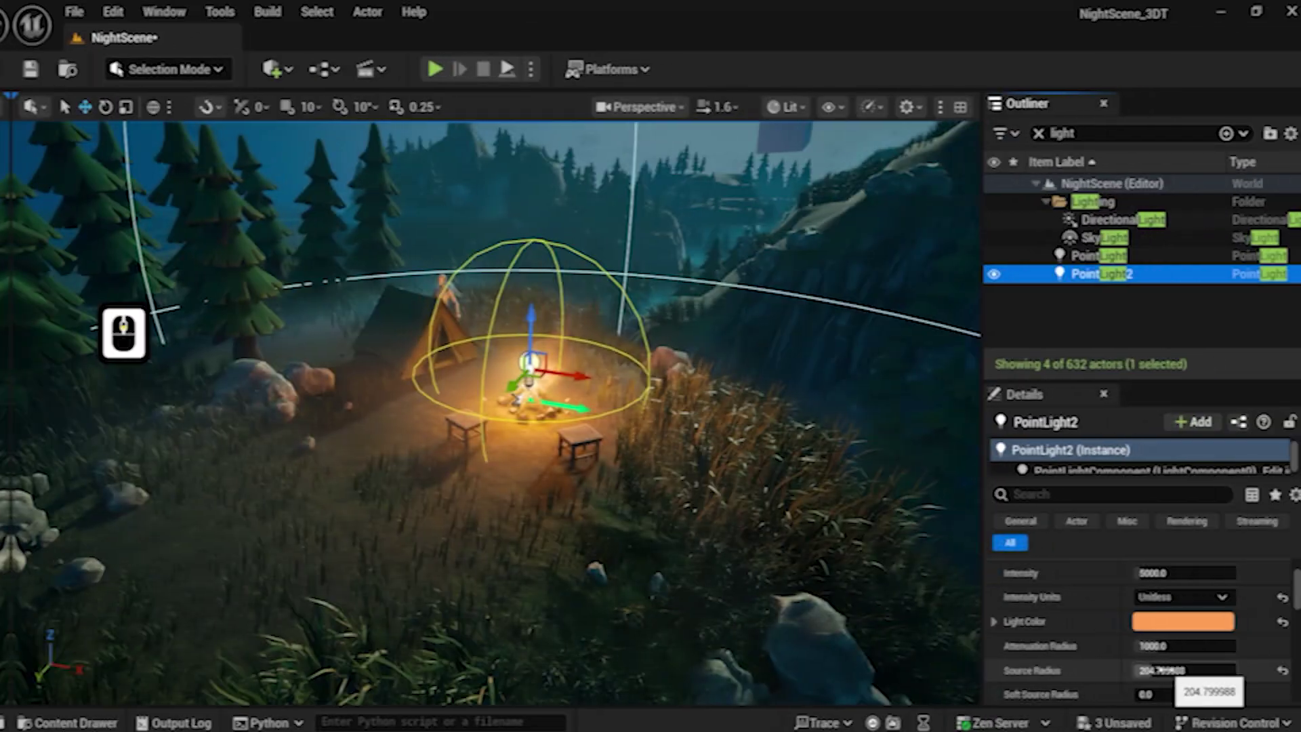
key("ctrl+z")
left_click_drag(1145, 573, 1147, 576)
key("ctrl+z")
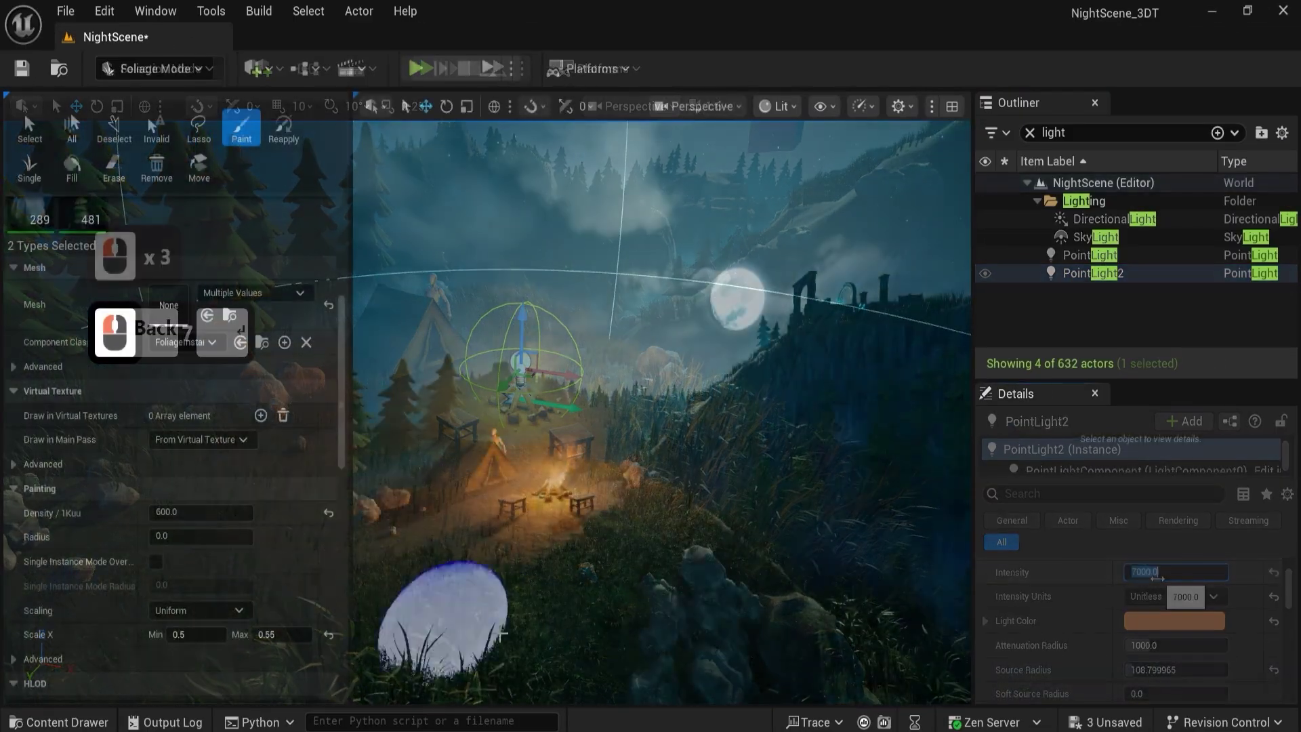
Fly the view toward the campfire to show the finished moonlit scene.
right_click_drag(661, 407, 661, 407)
key("a")
key("a")
key("w")
scroll(135, 339, "up", 8)
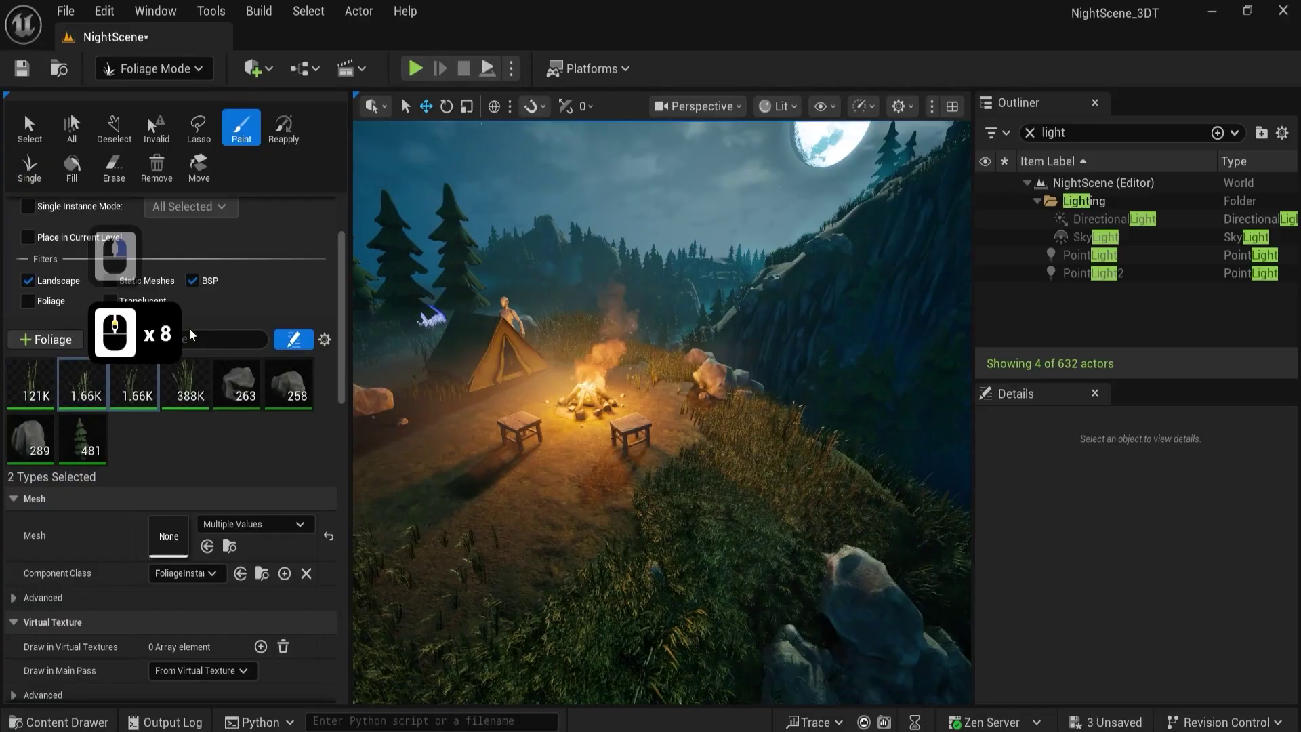